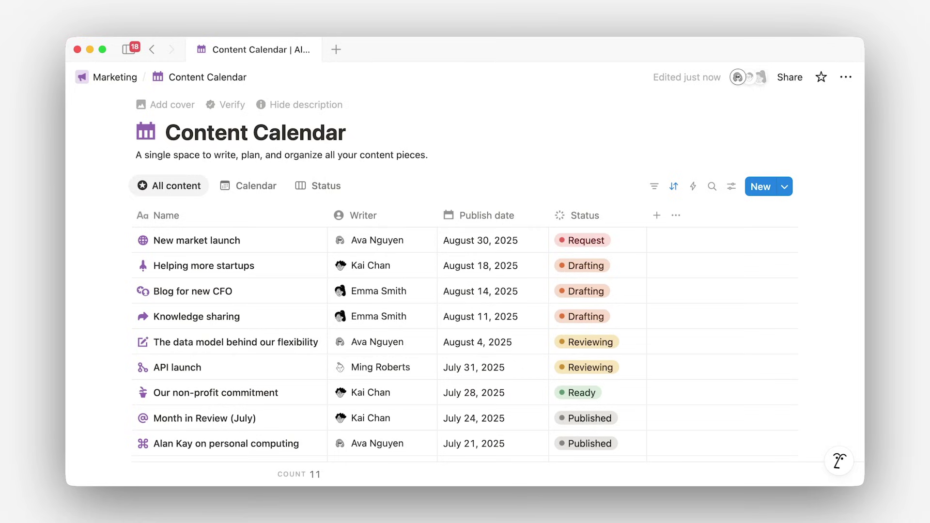
- Preview the Helping more startups post in the side panel, then close it
mouse_move(315, 262)
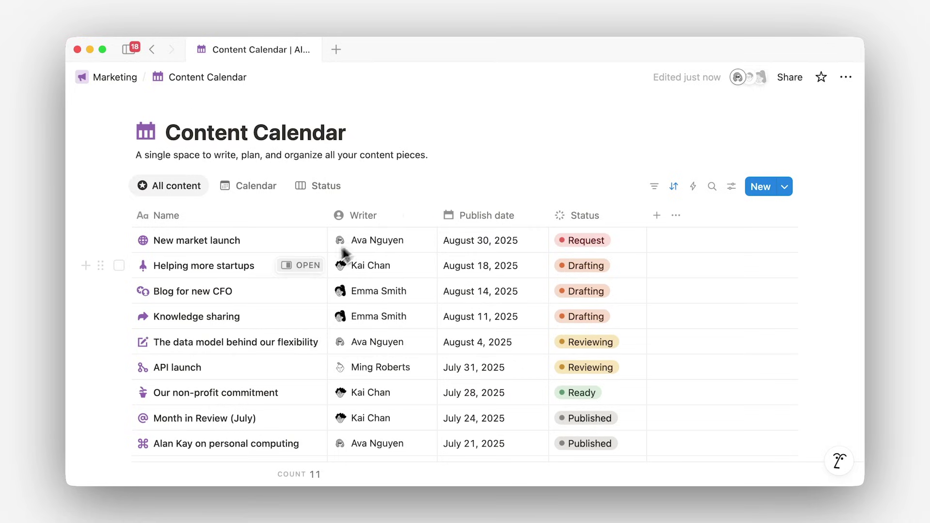
click(313, 265)
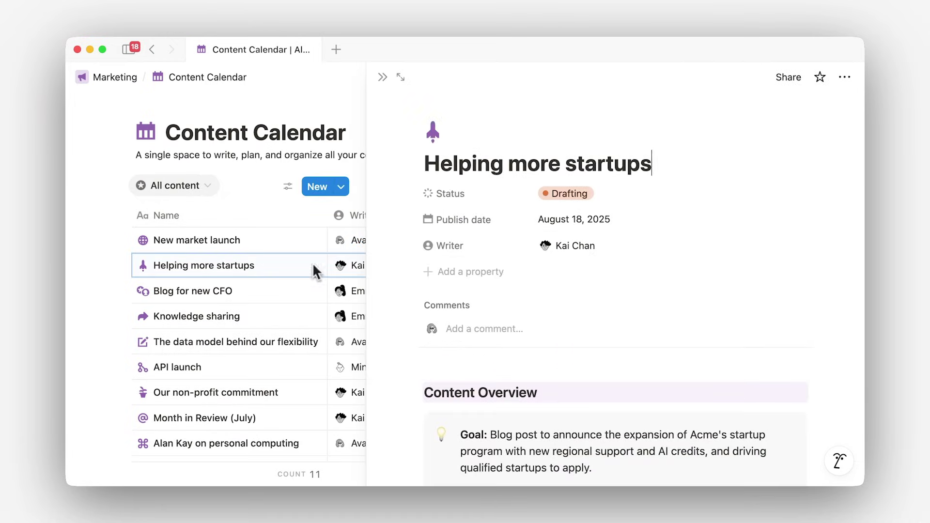
scroll(384, 261, down, 10)
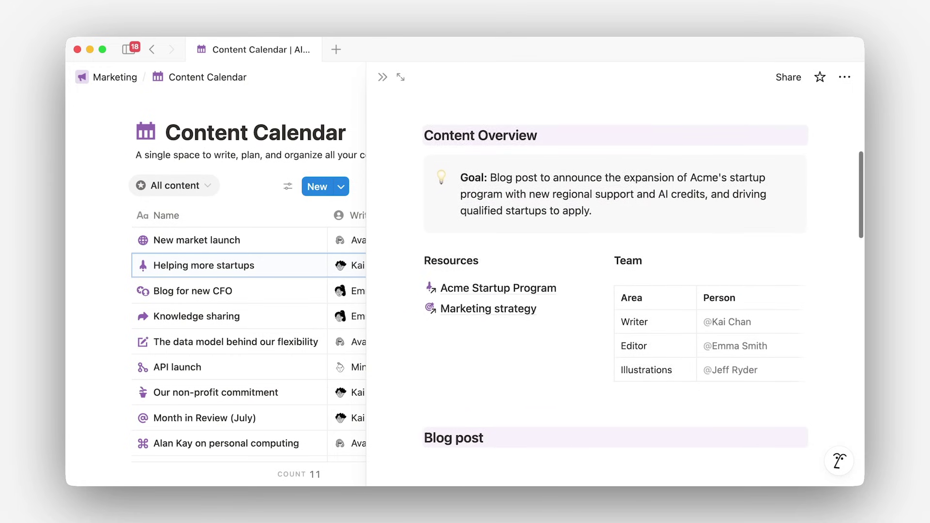
scroll(616, 291, down, 5)
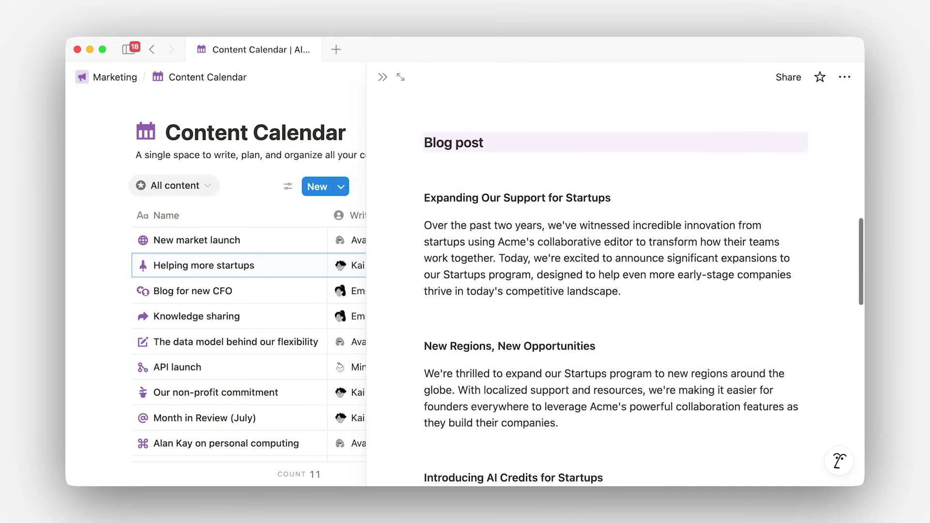
click(382, 77)
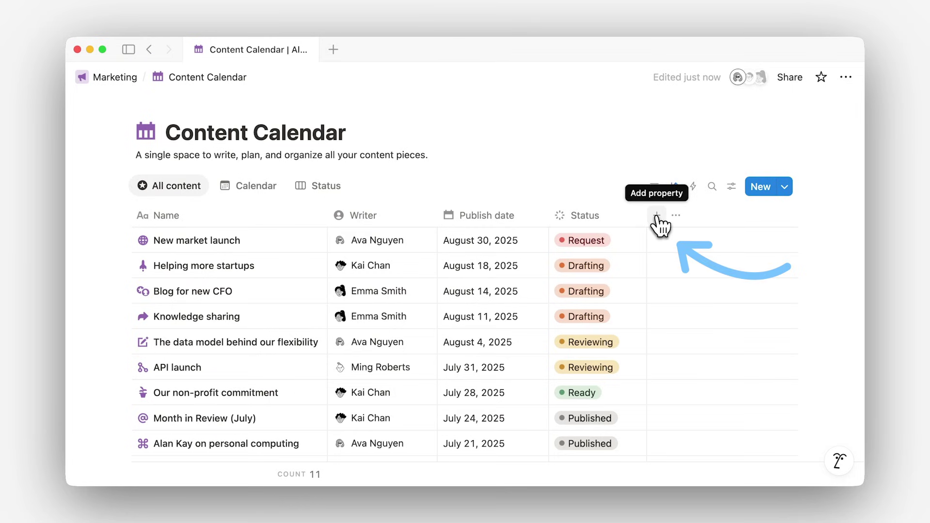
- Add a Multi-select property, tag New market launch with Email and Launch, then view the calendar
click(657, 215)
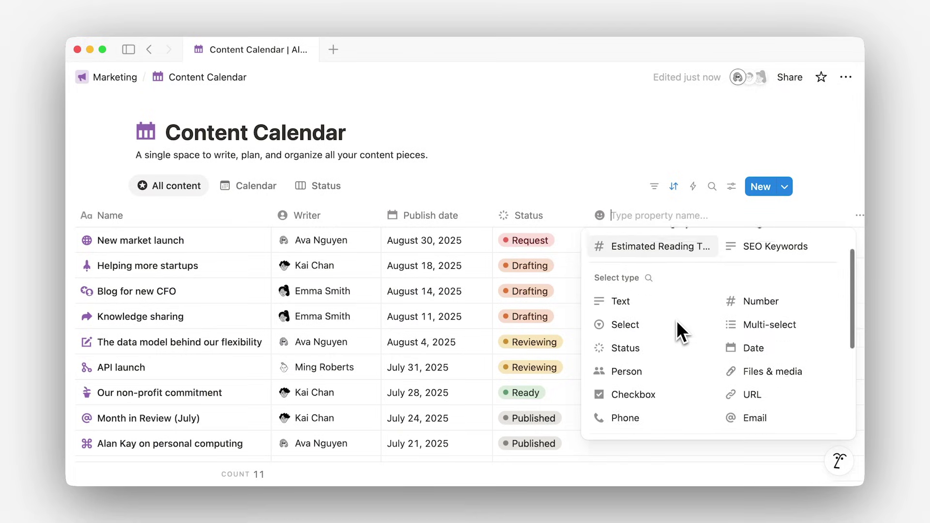
scroll(676, 321, down, 2)
click(754, 287)
click(671, 248)
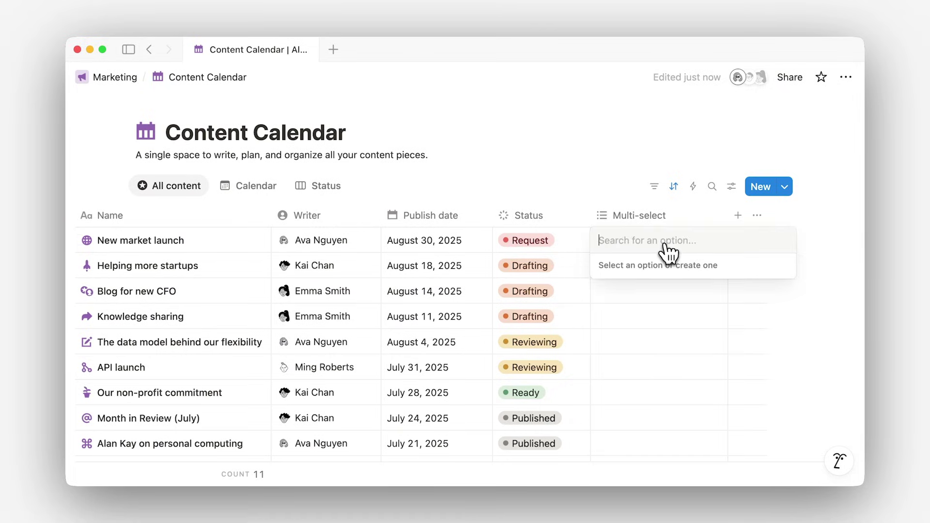
text(Email)
key(Return)
text(Launch)
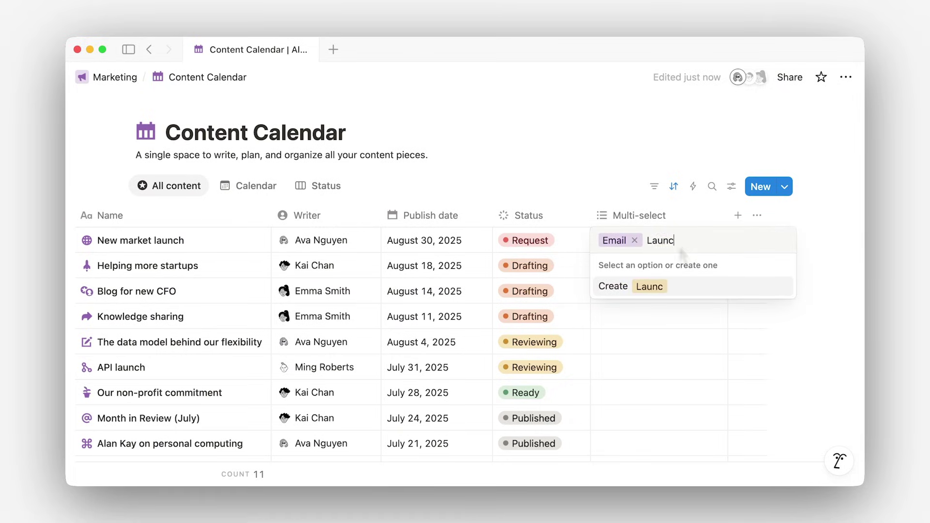
key(Return)
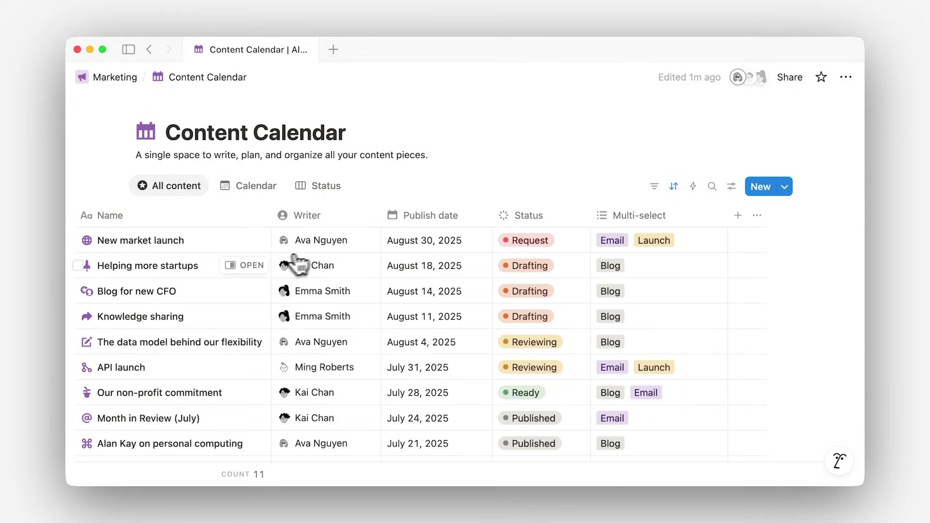
click(260, 264)
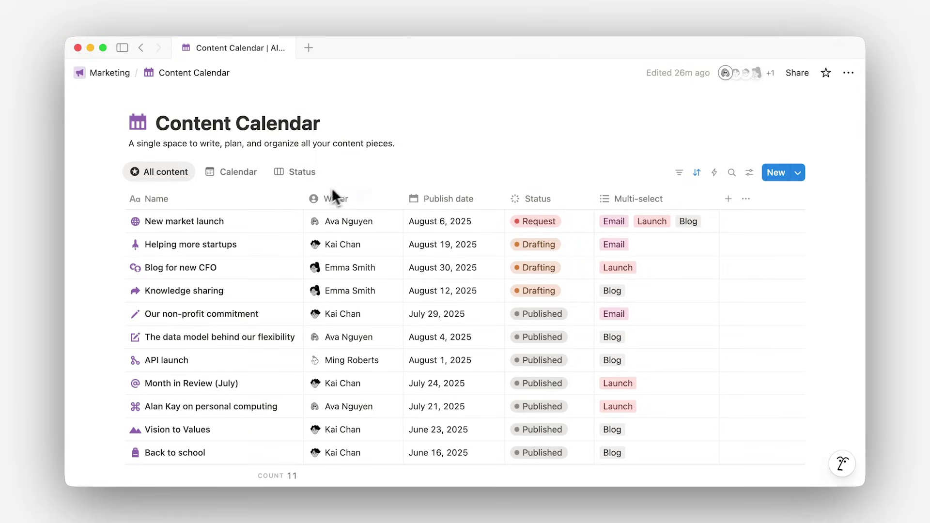
click(255, 180)
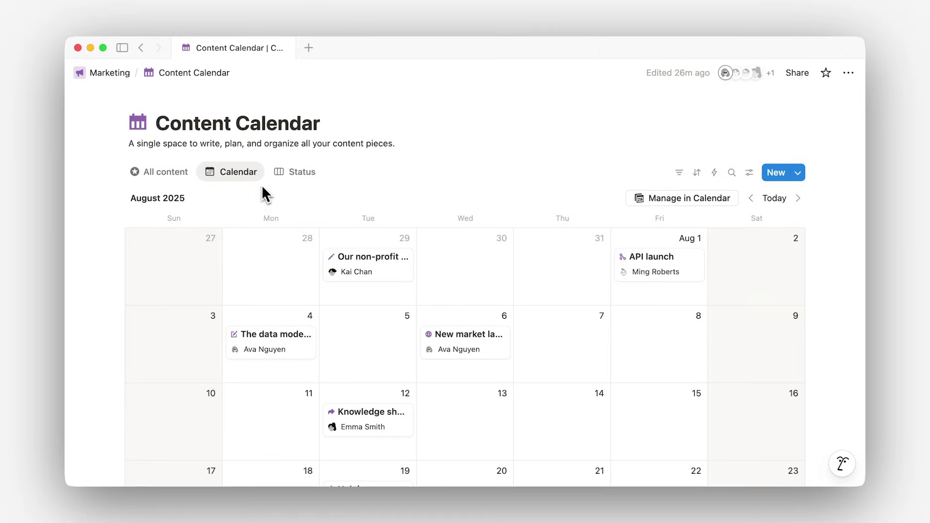
- Preview Our non-profit commitment, then drag New market launch from August 6 to August 7
click(407, 269)
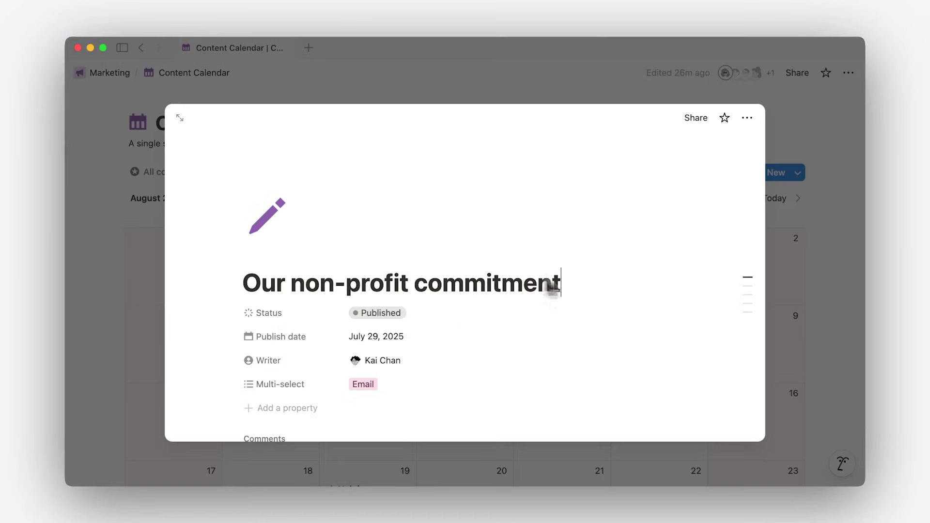
scroll(627, 293, down, 5)
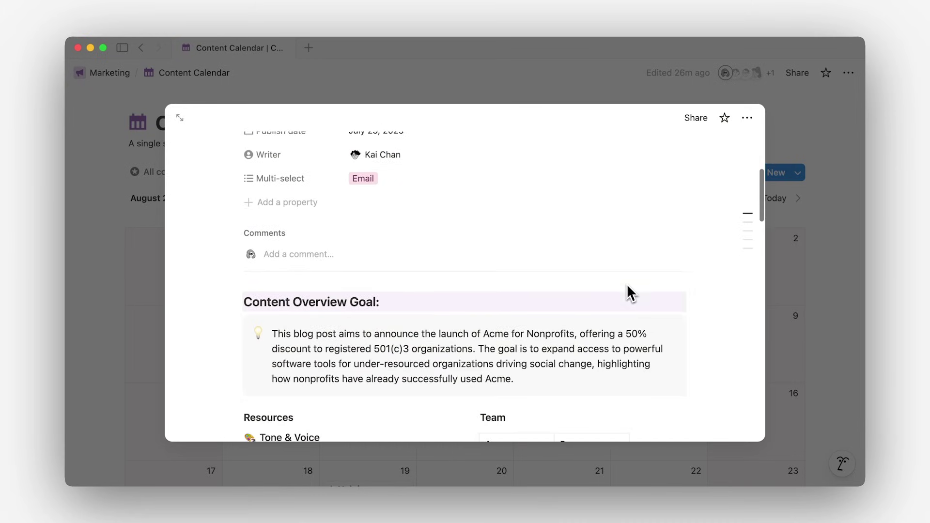
scroll(627, 287, up, 5)
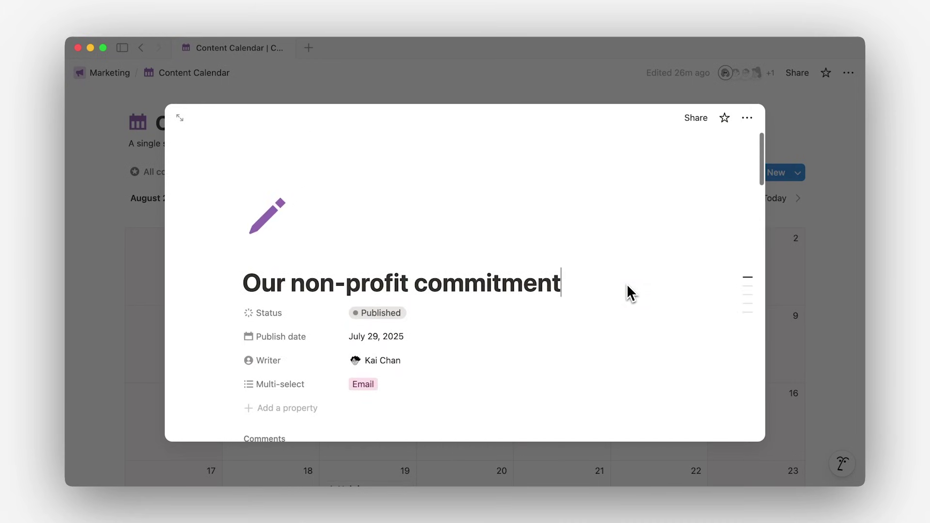
click(786, 283)
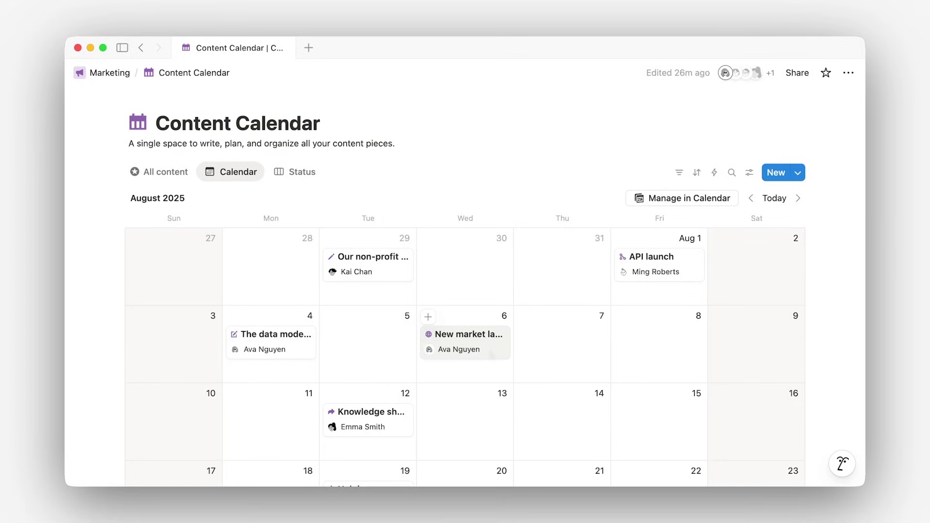
drag(510, 356, 582, 353)
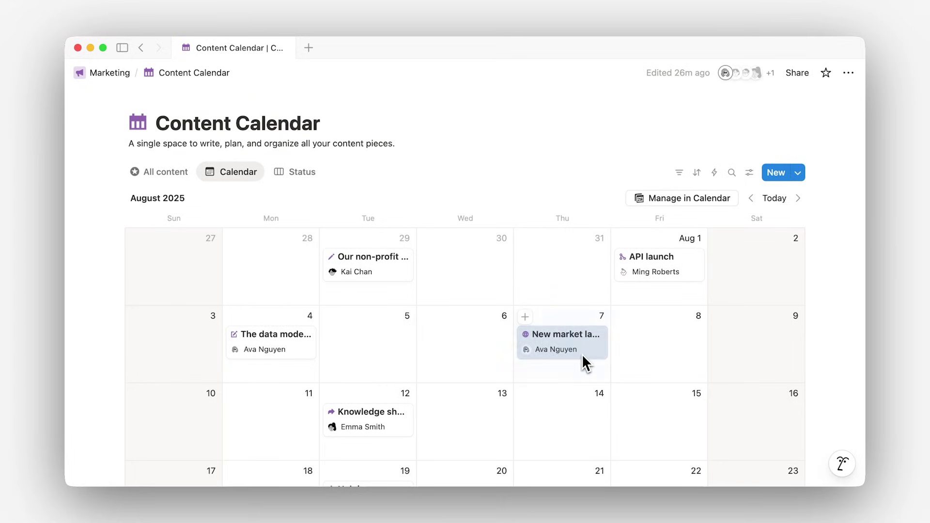
click(167, 173)
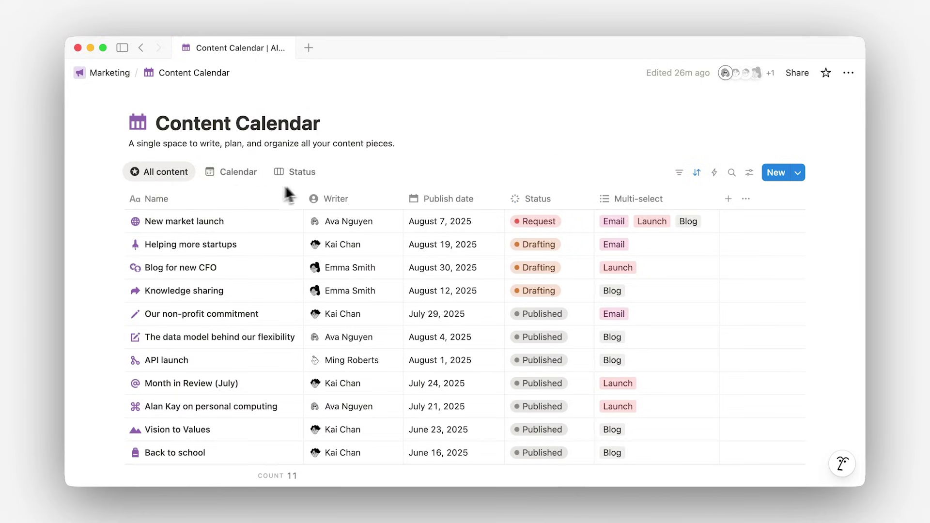
- Browse the Status board, scrolling across its status columns
click(305, 178)
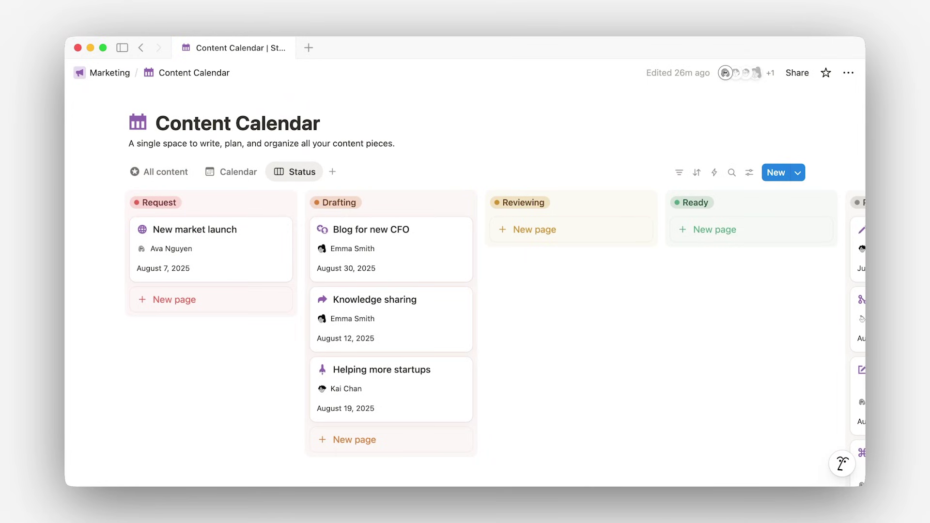
scroll(467, 339, right, 5)
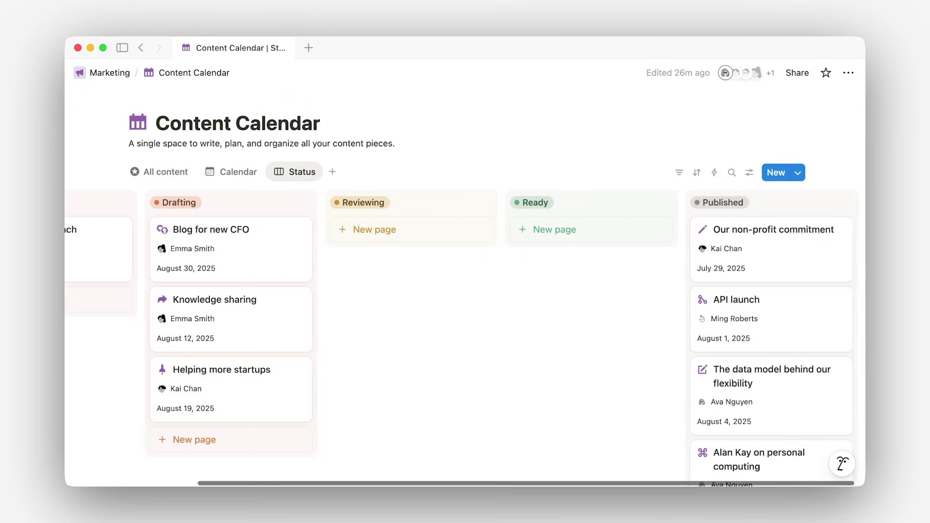
scroll(465, 339, left, 5)
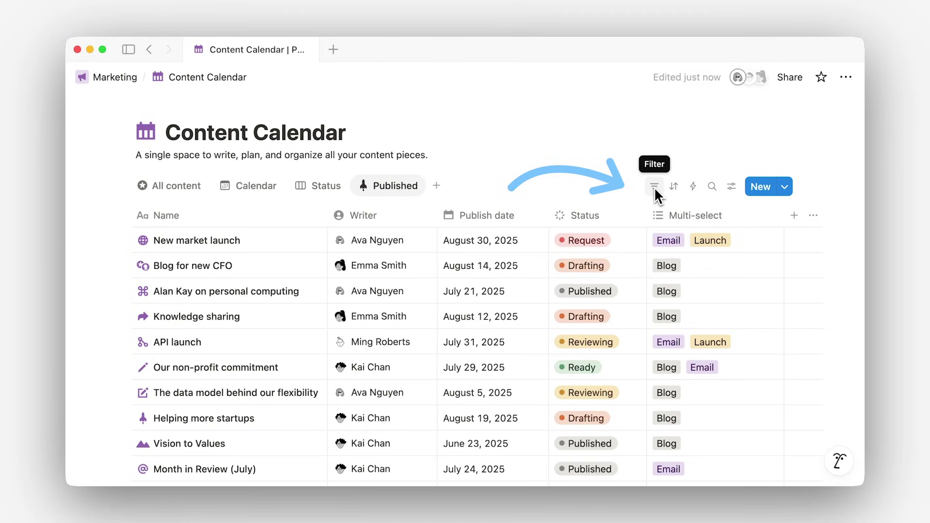
- Filter the Published view to Status is Published and save the filter for everyone
click(654, 187)
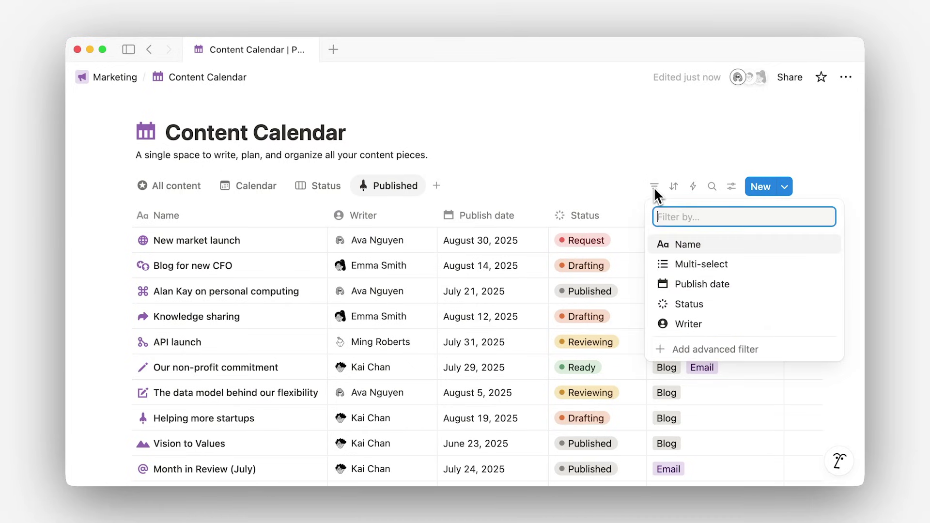
click(691, 303)
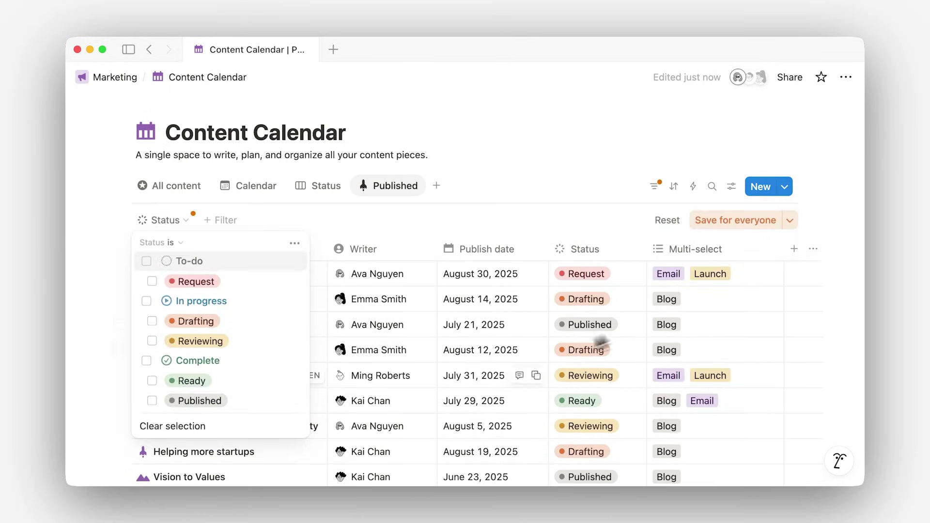
click(152, 400)
click(113, 394)
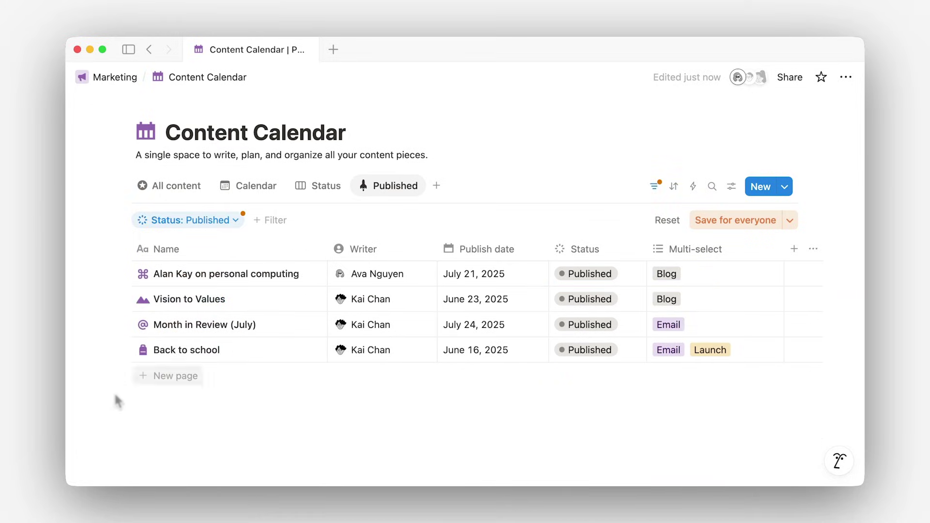
click(709, 217)
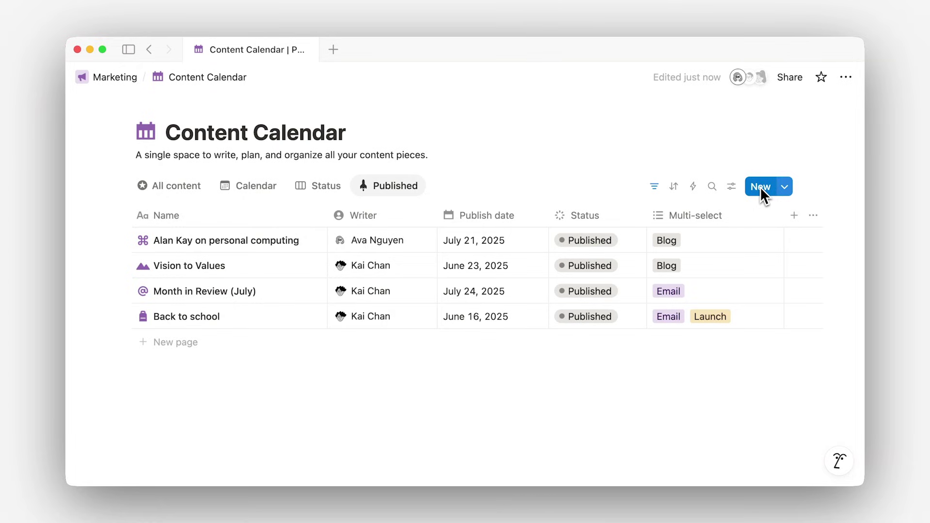
- Create a New Blog Post template for the Content Calendar and paste in the blog outline
click(784, 187)
click(700, 257)
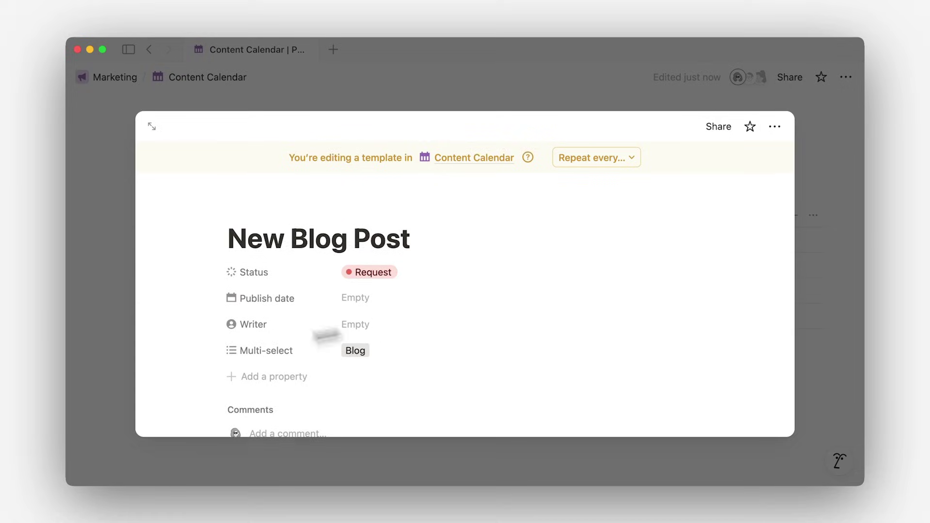
scroll(193, 359, down, 3)
key(super+v)
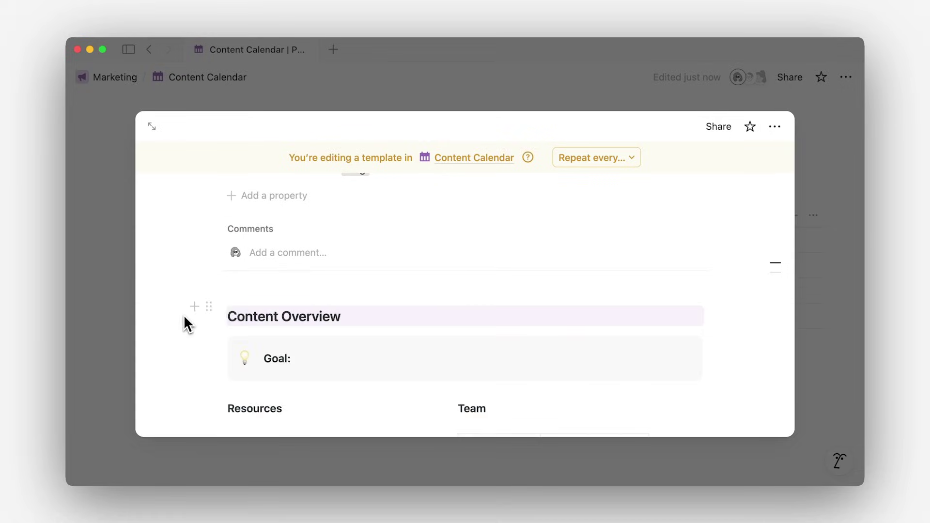
scroll(187, 321, down, 5)
scroll(179, 322, down, 2)
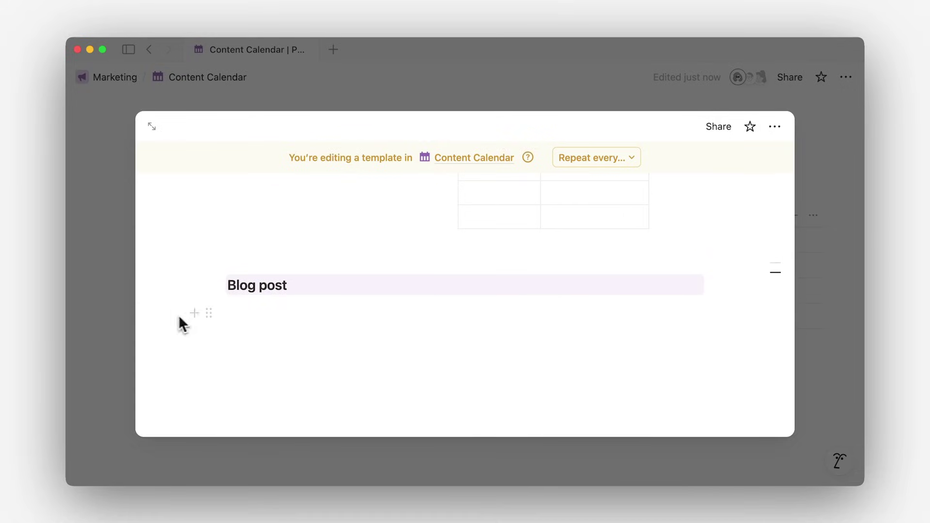
- Close the template editor and add a new entry from the New Blog Post template
click(115, 292)
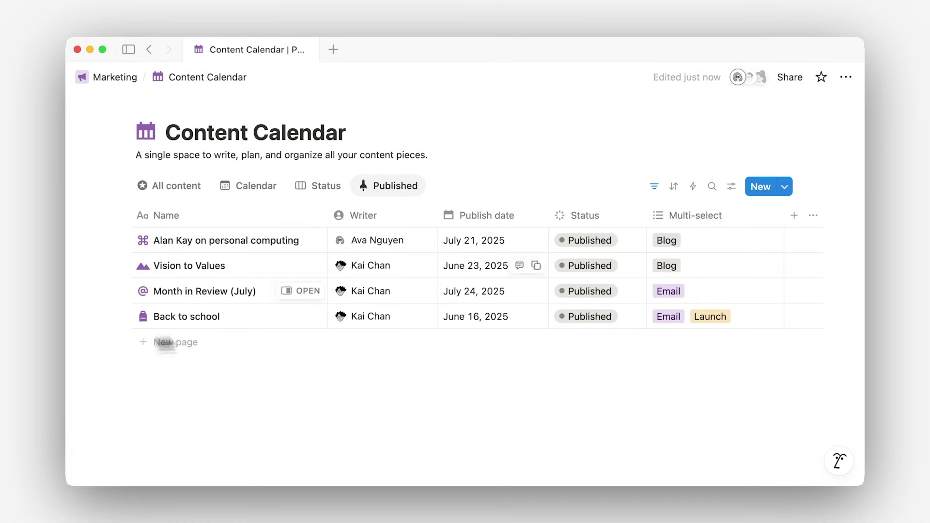
click(784, 186)
click(748, 238)
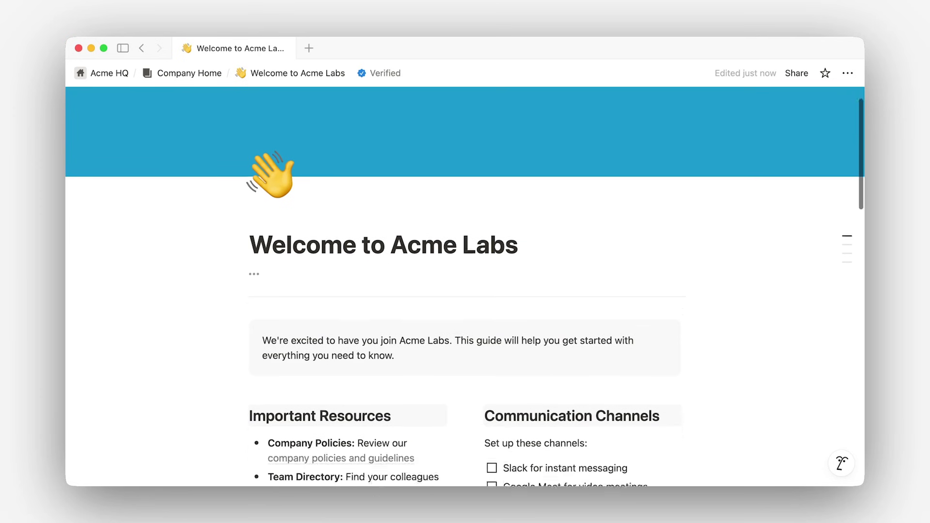
scroll(465, 291, down, 6)
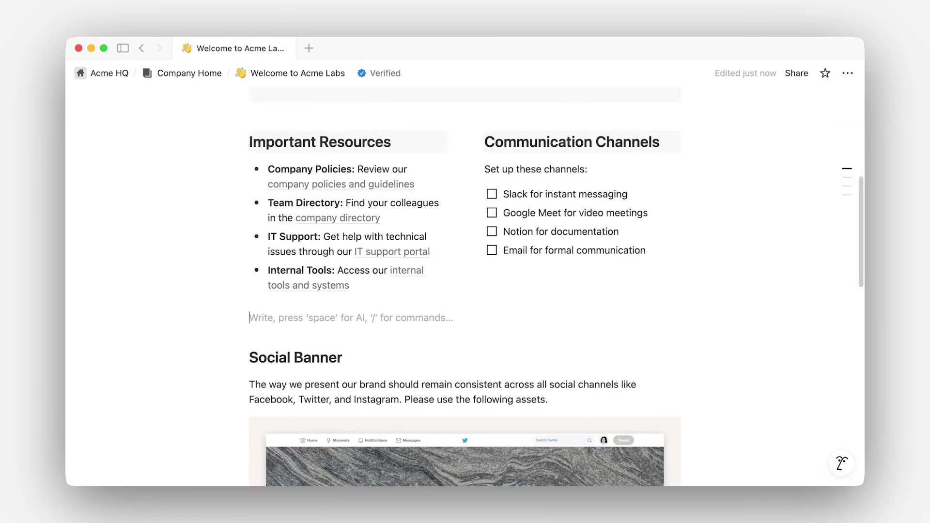
- Insert an inline Task Tracker database on the Welcome to Acme Labs page via /database
text(/datab)
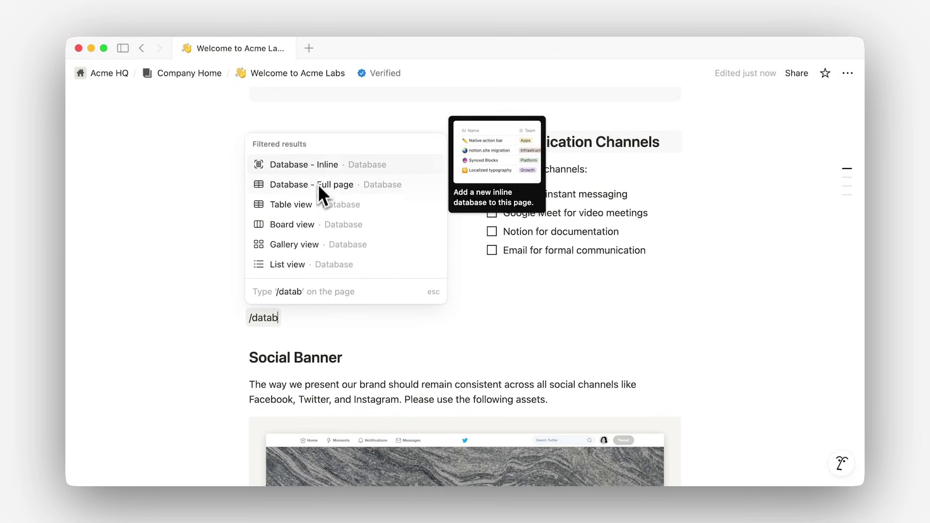
click(319, 167)
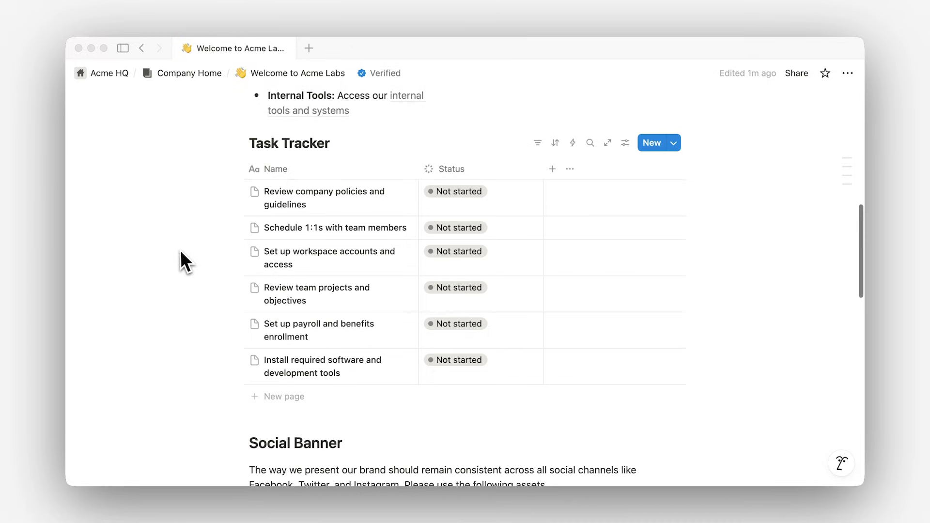
- Open the Task Tracker as a full page, then type /database on a new line
click(231, 145)
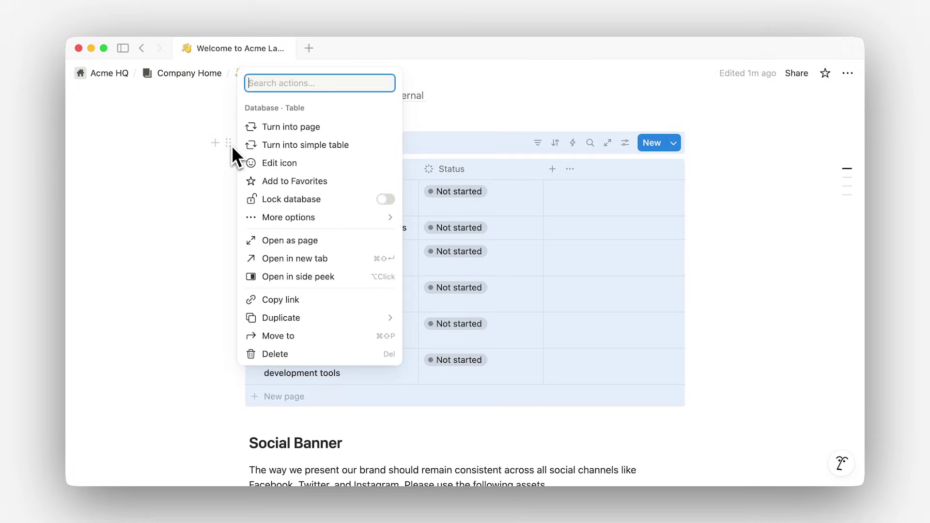
click(287, 240)
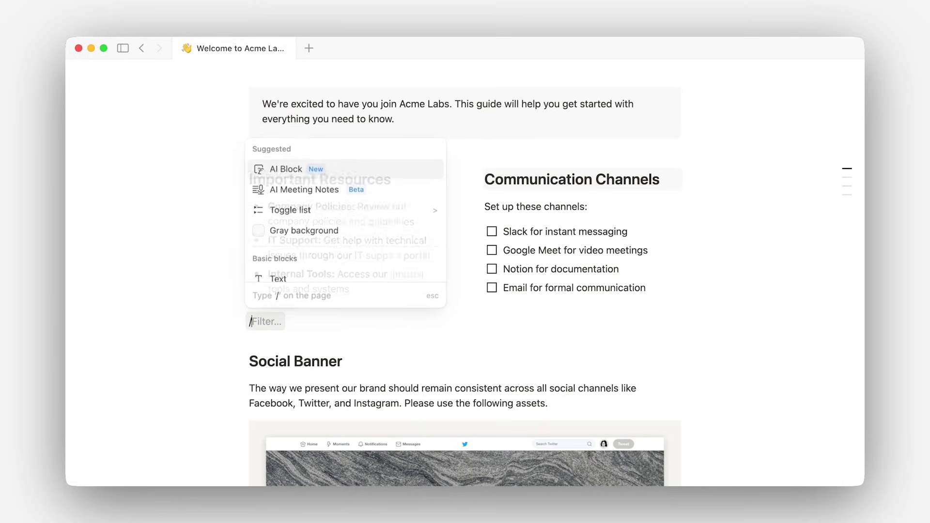
text(database)
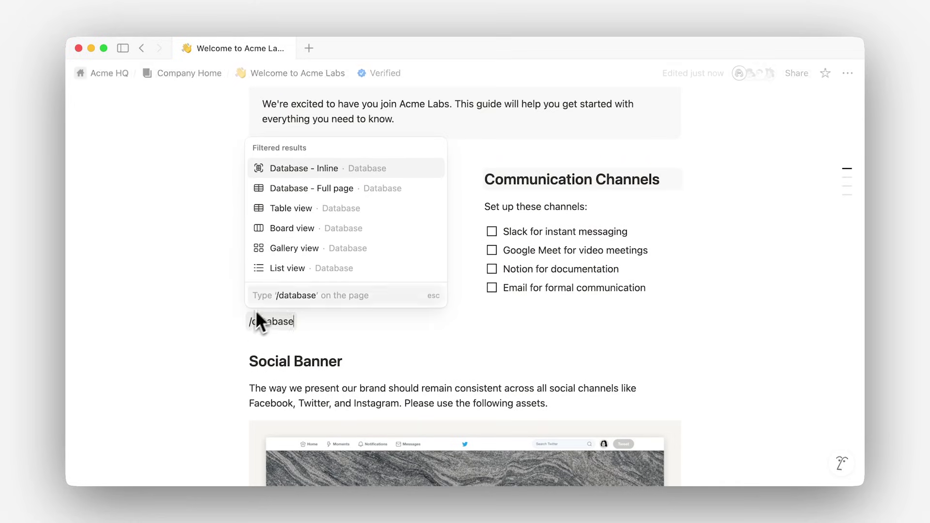
- Create a full-page database and have AI build it from the prompt 'Make a team directory'
click(340, 190)
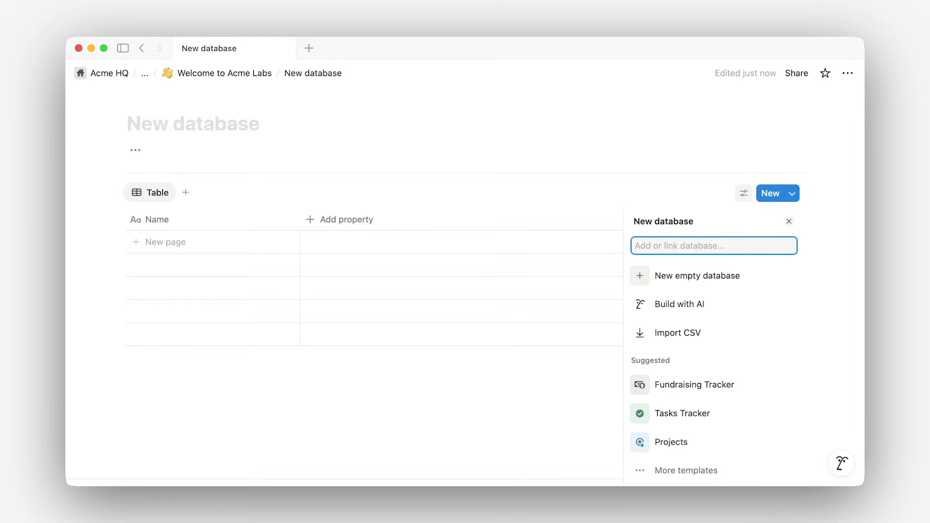
click(675, 305)
text(Make a tea)
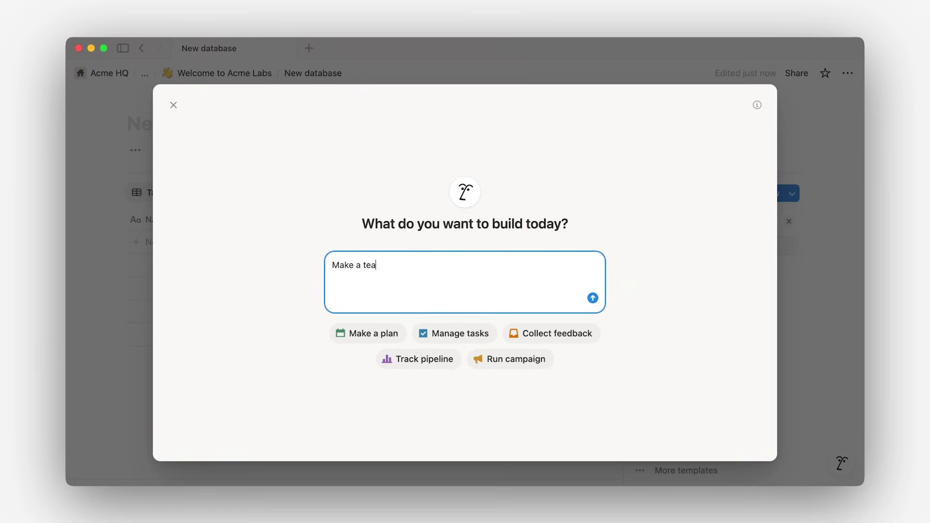
text(m directory)
click(593, 298)
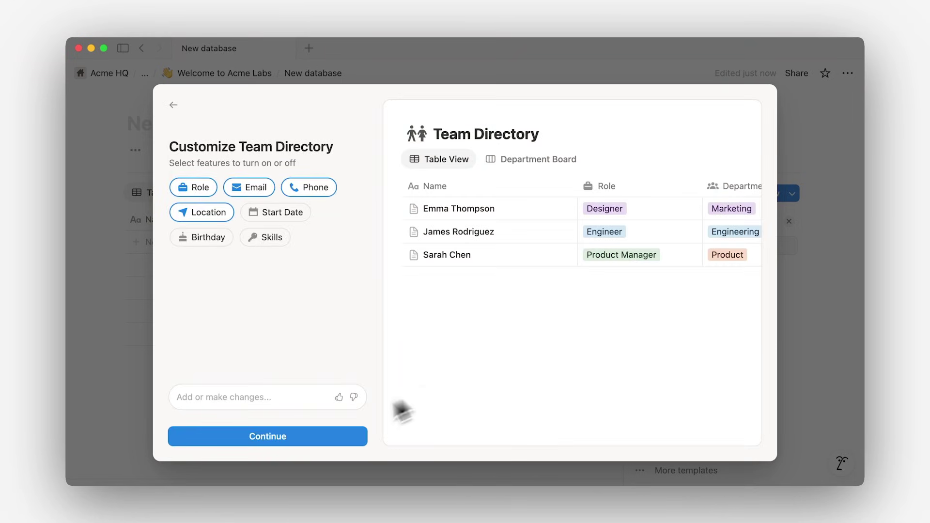
click(274, 444)
click(274, 443)
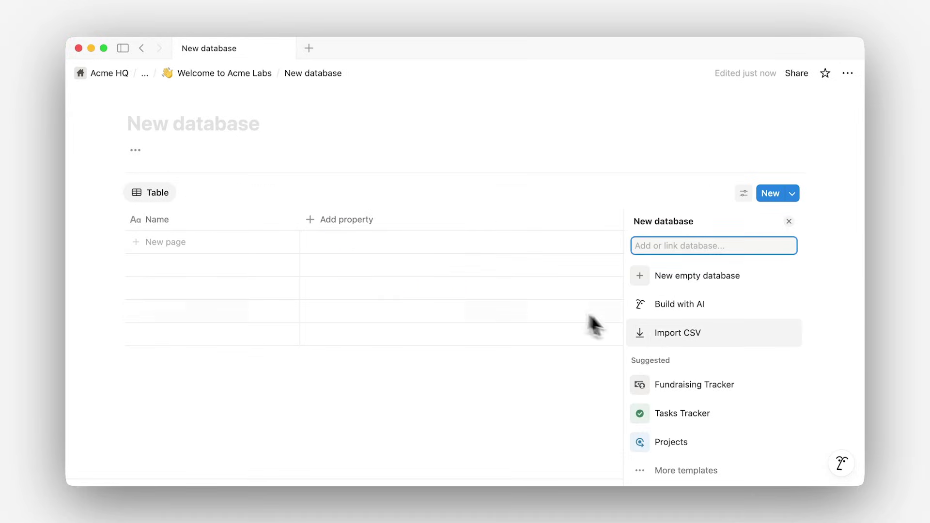
- Import a CSV file as a Team Directory database
click(672, 339)
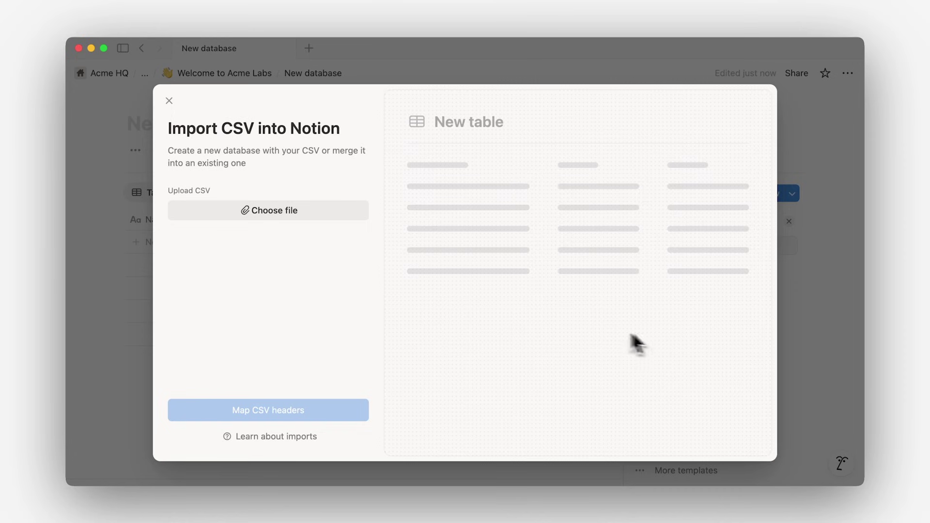
click(293, 214)
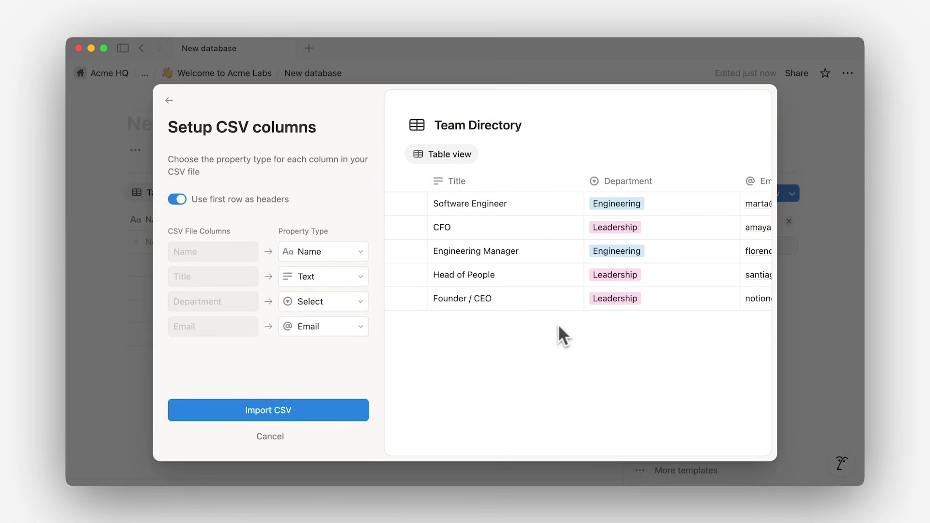
click(312, 410)
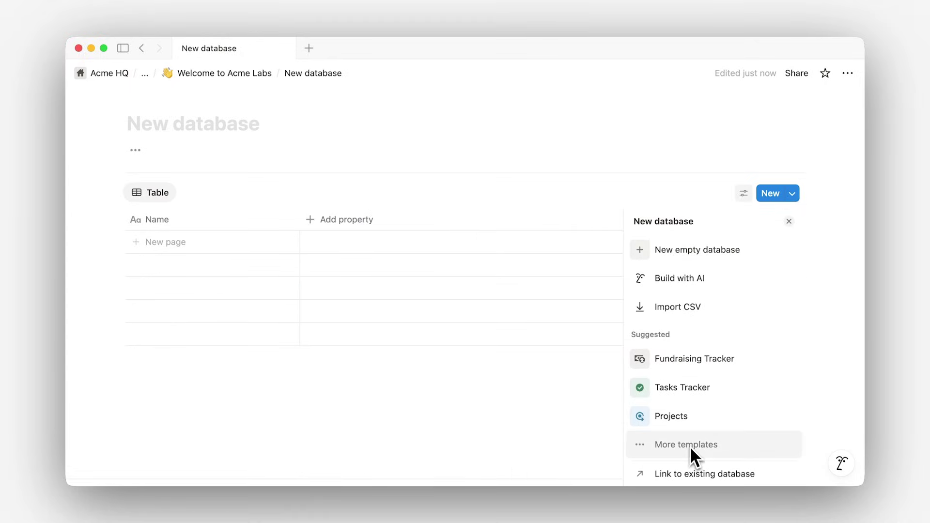
- Create a Tasks Tracker database from the template gallery, keeping the Priority feature
click(690, 445)
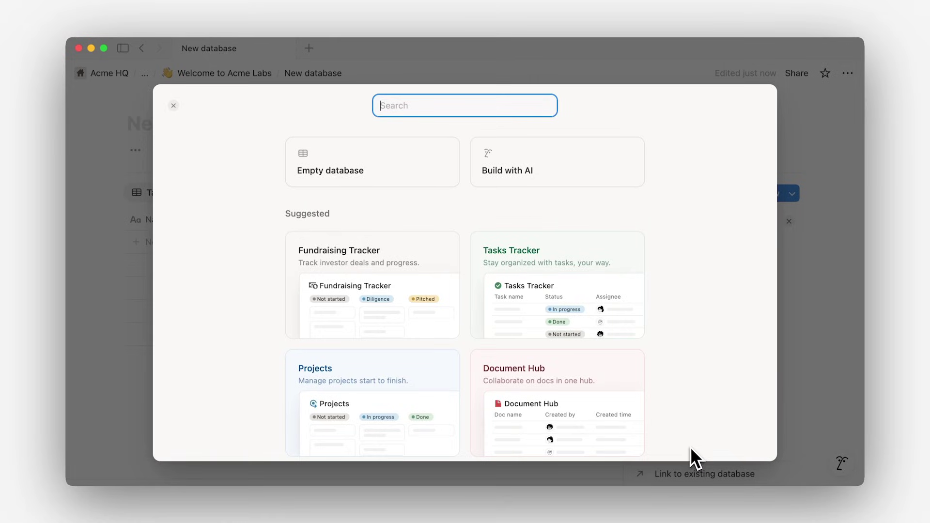
click(541, 304)
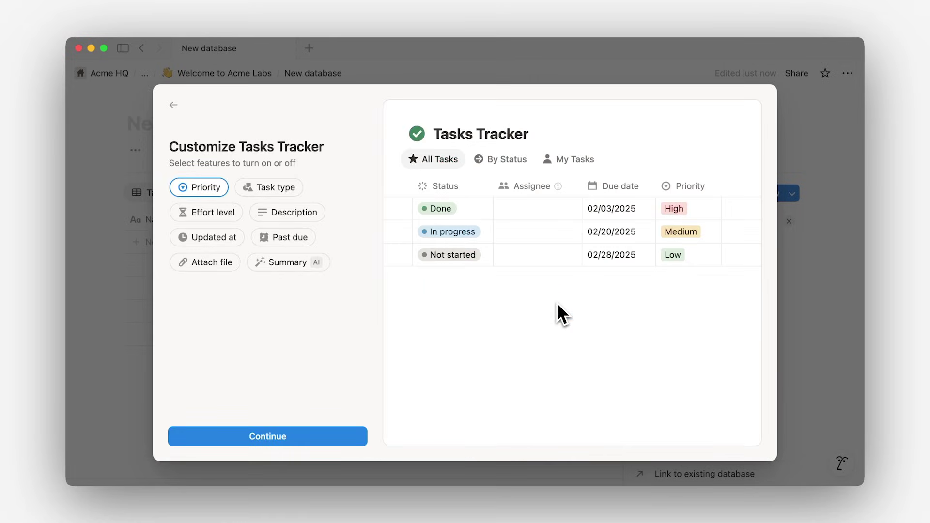
click(323, 437)
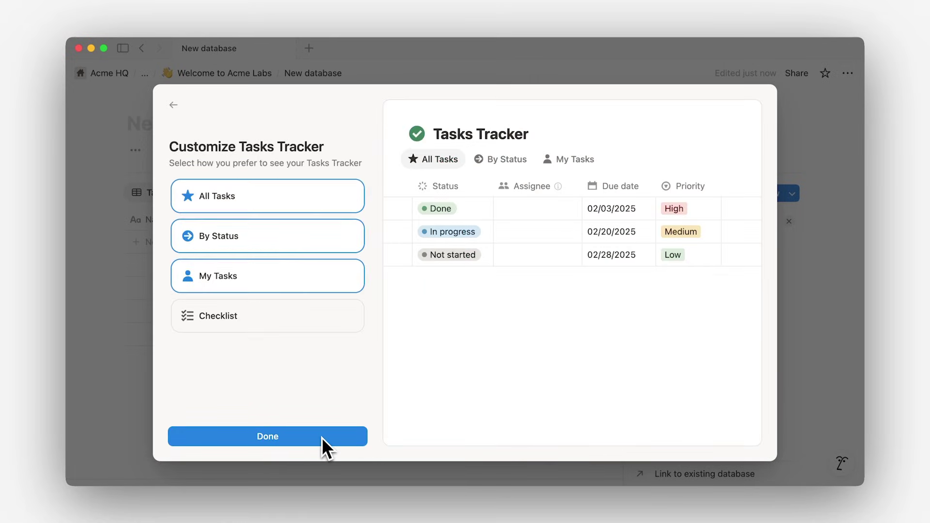
click(322, 438)
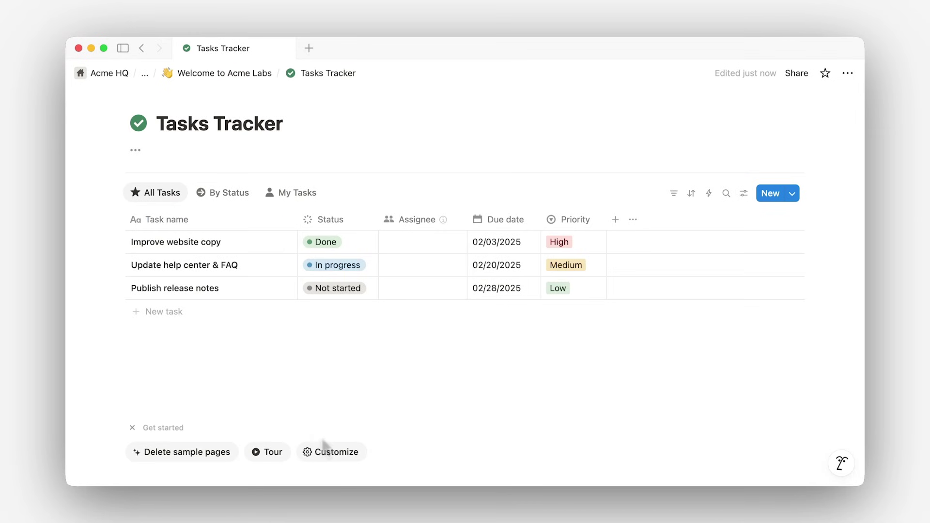